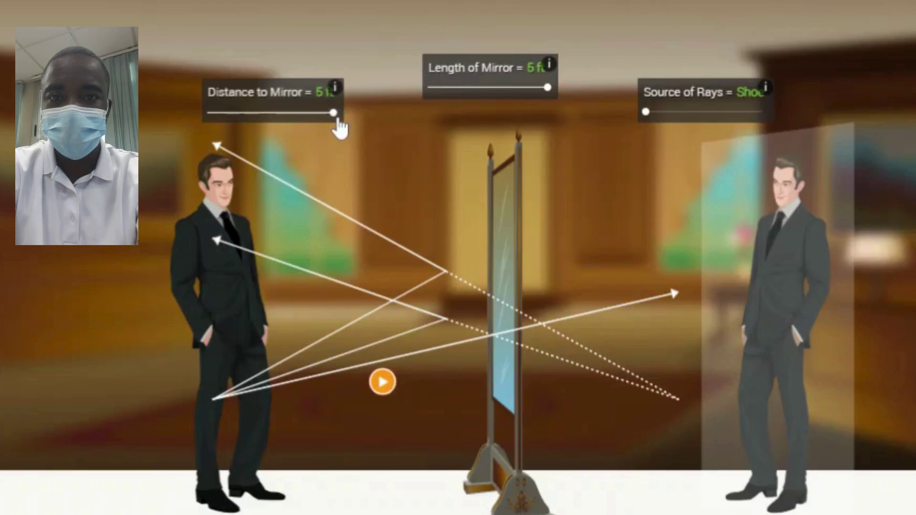
# Move the man to 3 ft from the mirror and trace the reflected rays
pyautogui.moveTo(338, 121)
pyautogui.mouseDown()
pyautogui.moveTo(217, 123)
pyautogui.moveTo(323, 119)
pyautogui.mouseUp()
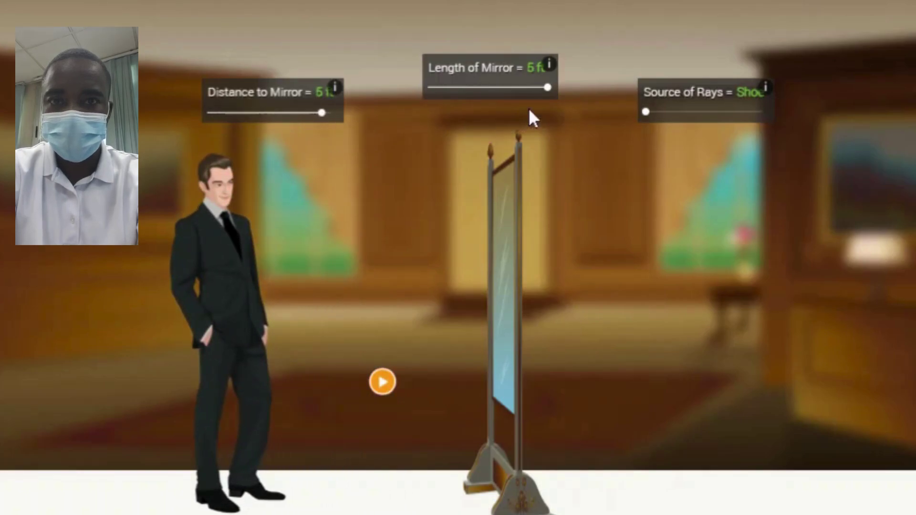
pyautogui.moveTo(549, 96)
pyautogui.mouseDown()
pyautogui.moveTo(429, 101)
pyautogui.moveTo(539, 96)
pyautogui.mouseUp()
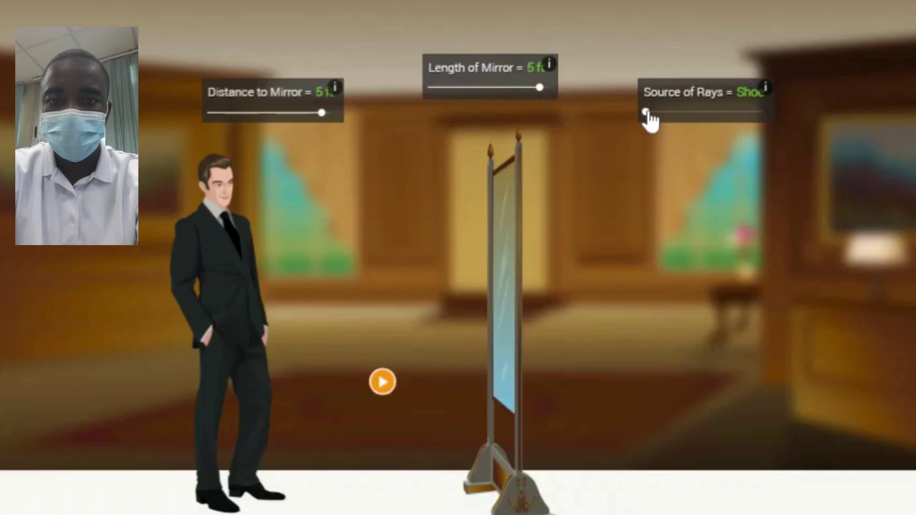
pyautogui.moveTo(647, 112)
pyautogui.mouseDown()
pyautogui.moveTo(750, 135)
pyautogui.moveTo(646, 112)
pyautogui.mouseUp()
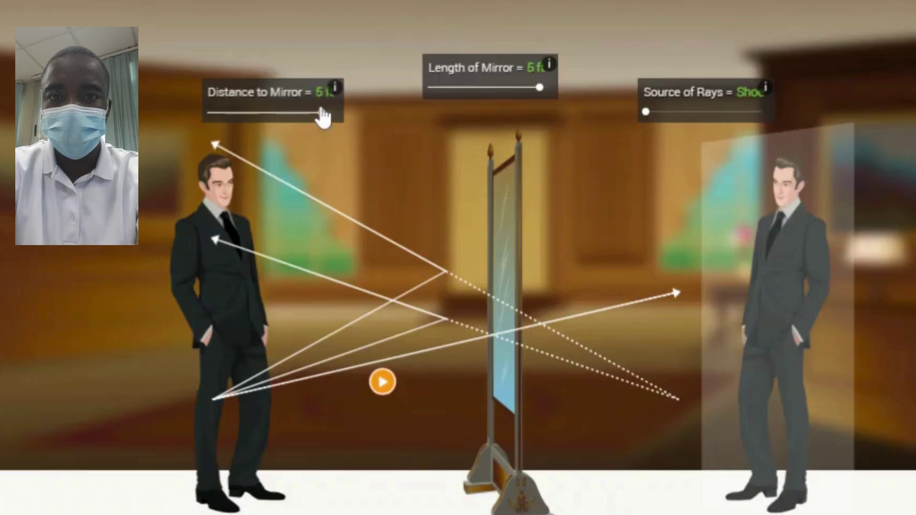
pyautogui.moveTo(322, 114); pyautogui.dragTo(260, 115)
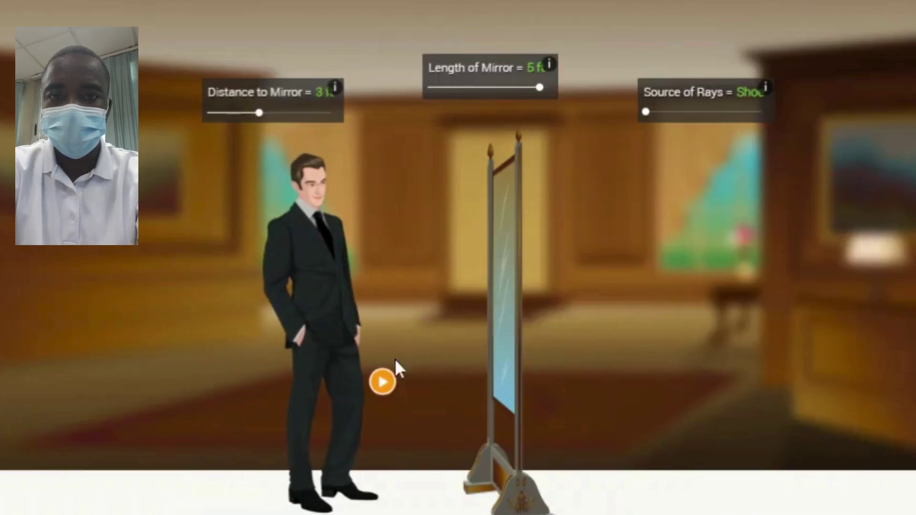
pyautogui.click(382, 383)
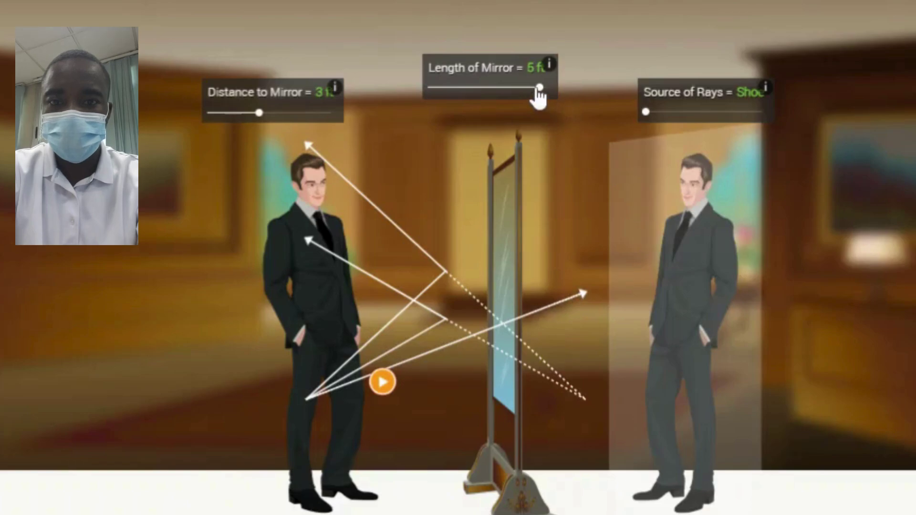
# Shorten the mirror to 4 ft, rerun the trace, and set the ray source to Head
pyautogui.moveTo(537, 90); pyautogui.dragTo(488, 97)
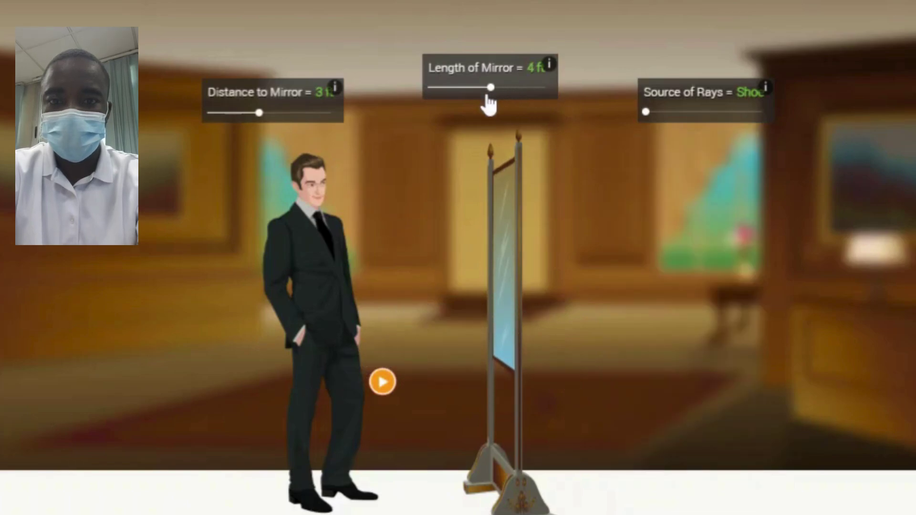
pyautogui.click(382, 391)
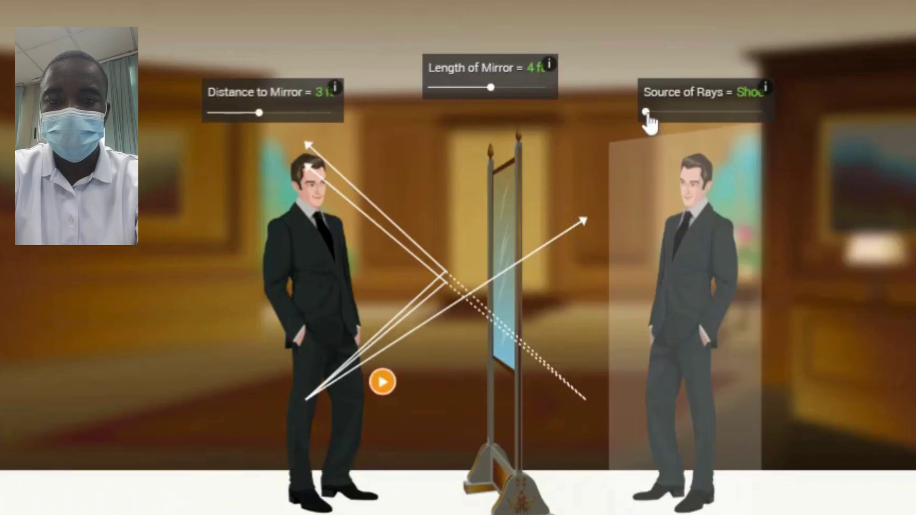
pyautogui.moveTo(647, 114); pyautogui.dragTo(766, 120)
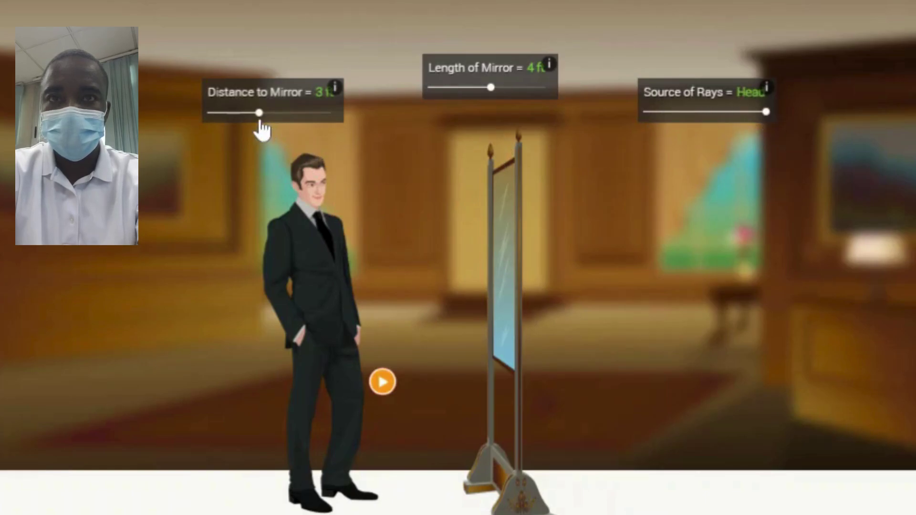
# Reset to the man 5 ft from a 5 ft mirror and trace head rays
pyautogui.moveTo(261, 123); pyautogui.dragTo(323, 133)
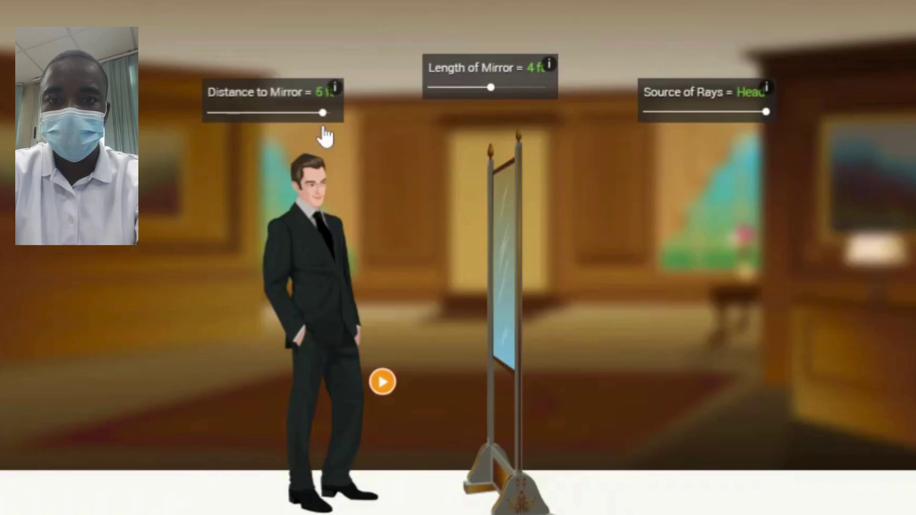
pyautogui.moveTo(490, 91); pyautogui.dragTo(580, 98)
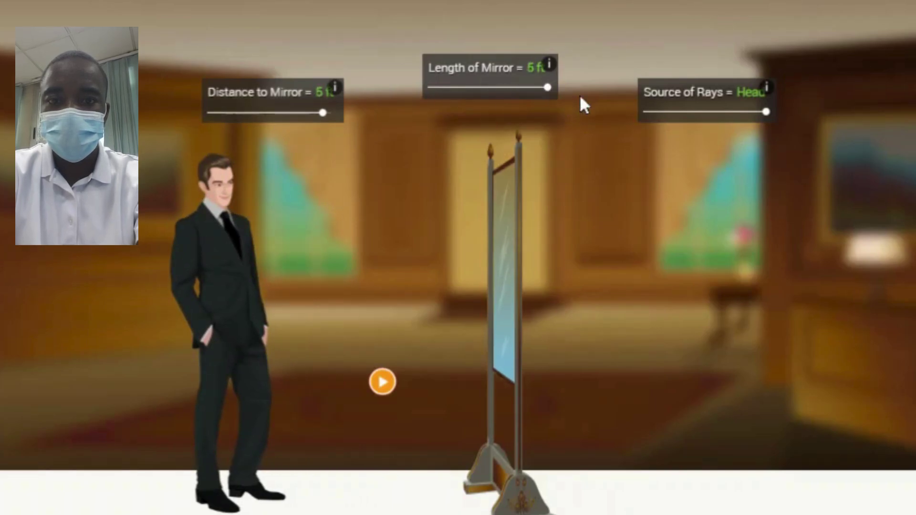
pyautogui.click(381, 384)
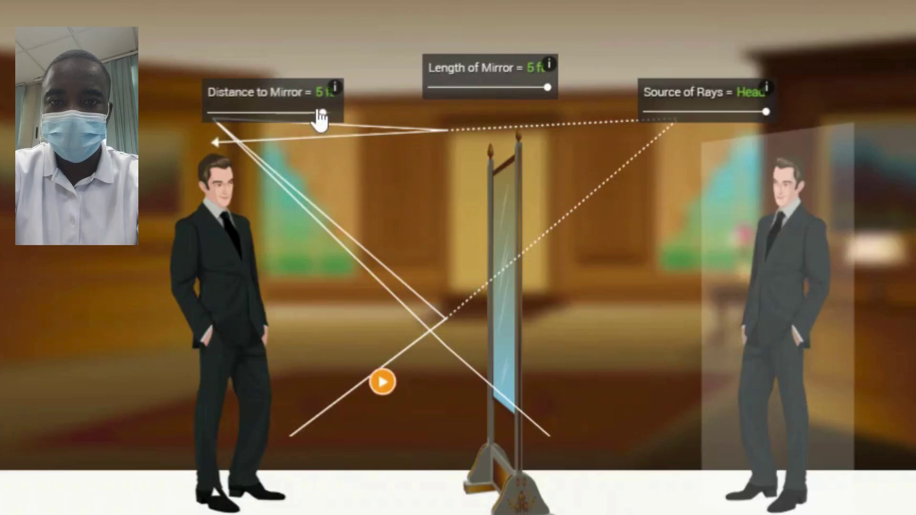
# Trace head rays with the man at 4 ft, then with the mirror shortened to 3 ft
pyautogui.moveTo(320, 114); pyautogui.dragTo(284, 115)
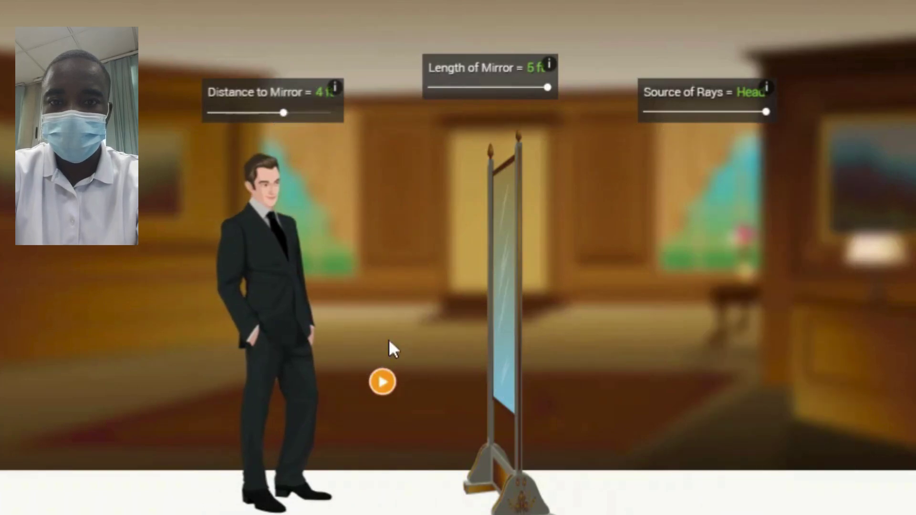
pyautogui.click(377, 385)
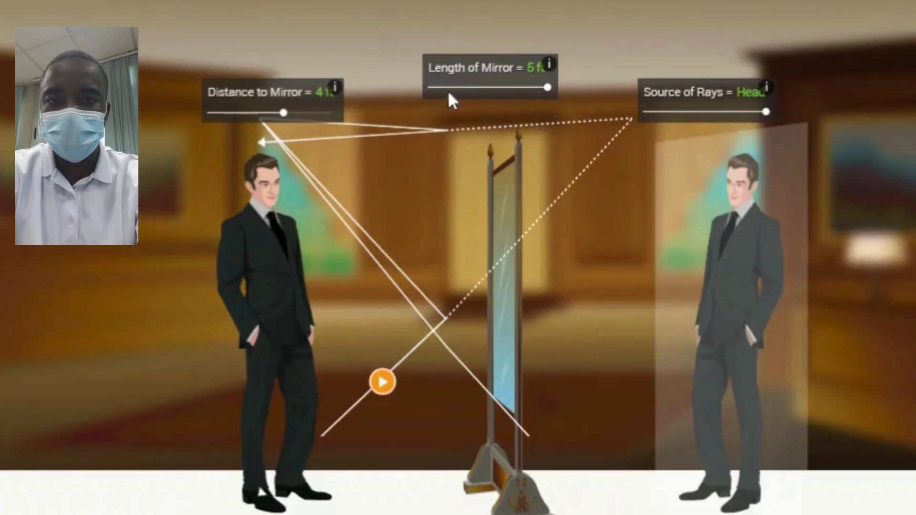
pyautogui.moveTo(548, 88); pyautogui.dragTo(484, 89)
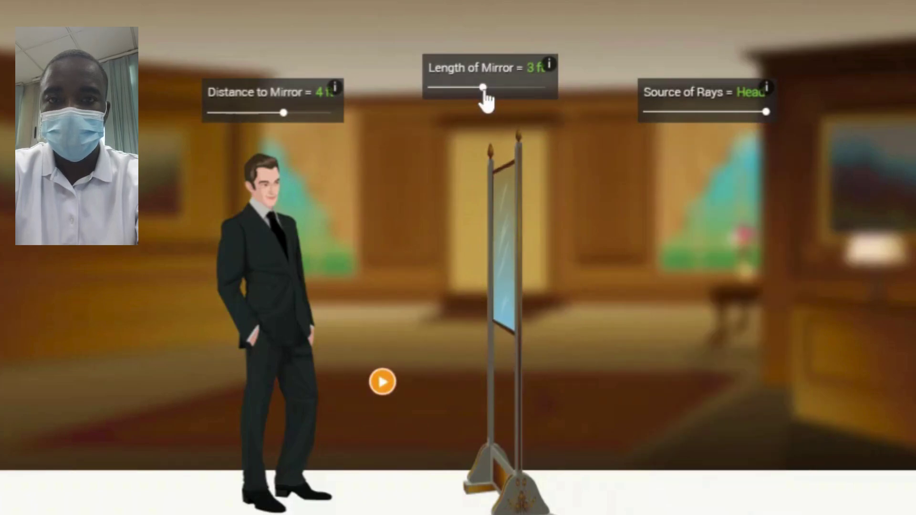
pyautogui.click(383, 384)
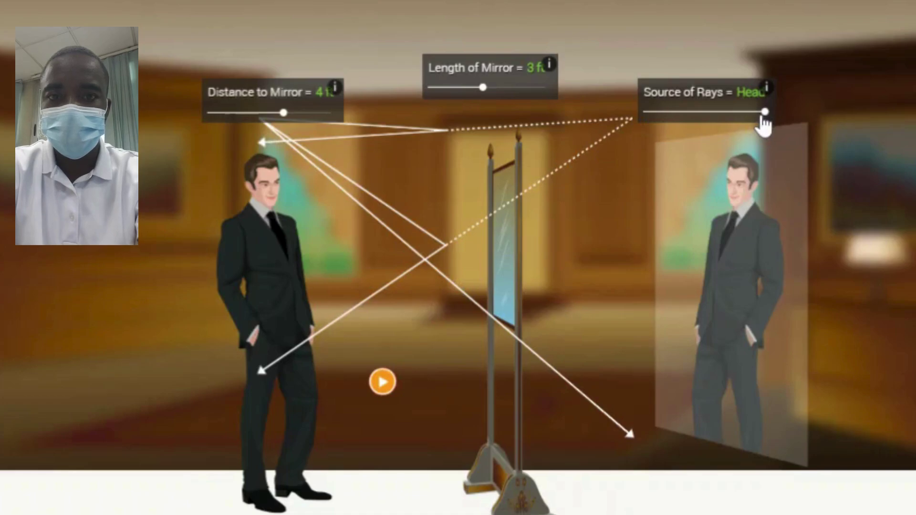
# Trace chest rays, then with a 5 ft mirror, then with the man 2 ft away
pyautogui.moveTo(761, 113); pyautogui.dragTo(725, 124)
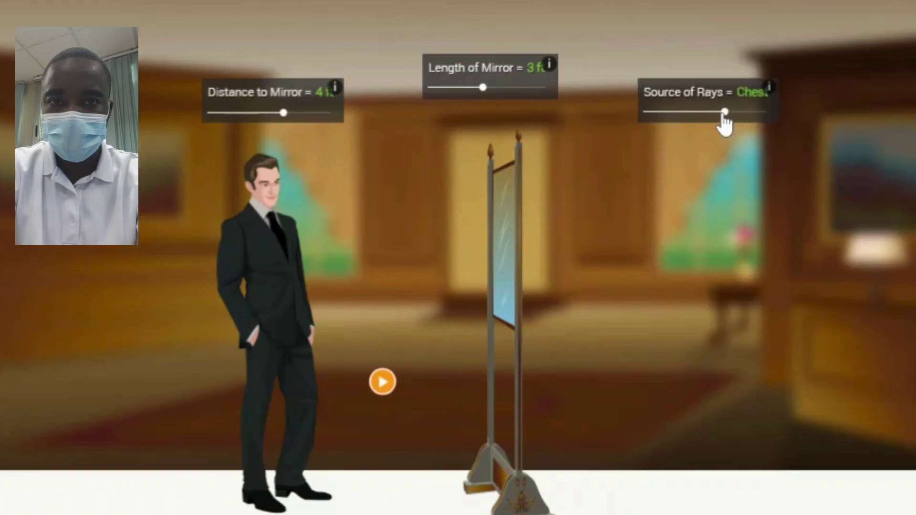
pyautogui.click(383, 384)
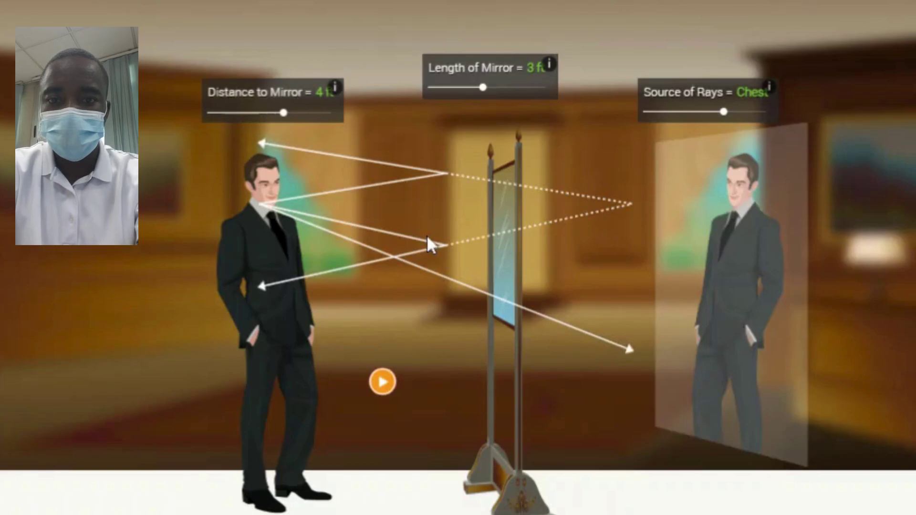
pyautogui.moveTo(487, 92); pyautogui.dragTo(560, 105)
pyautogui.click(383, 382)
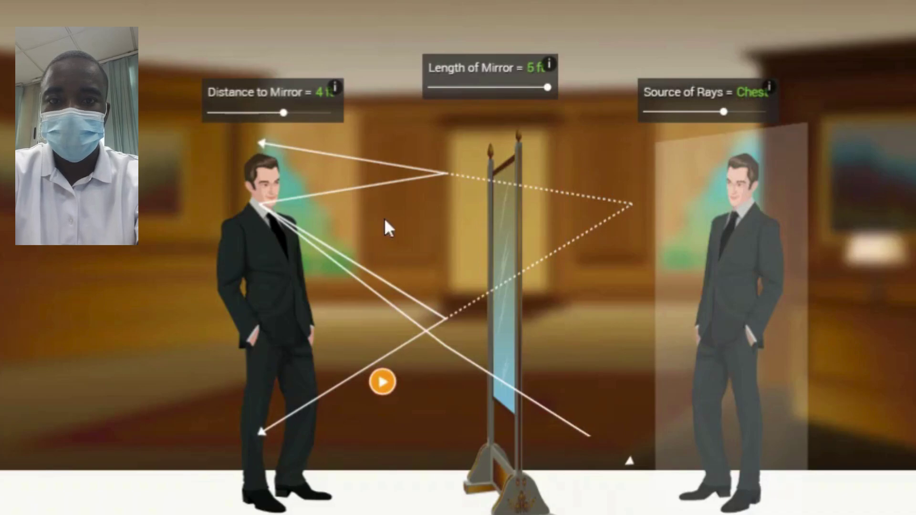
pyautogui.moveTo(285, 119); pyautogui.dragTo(172, 115)
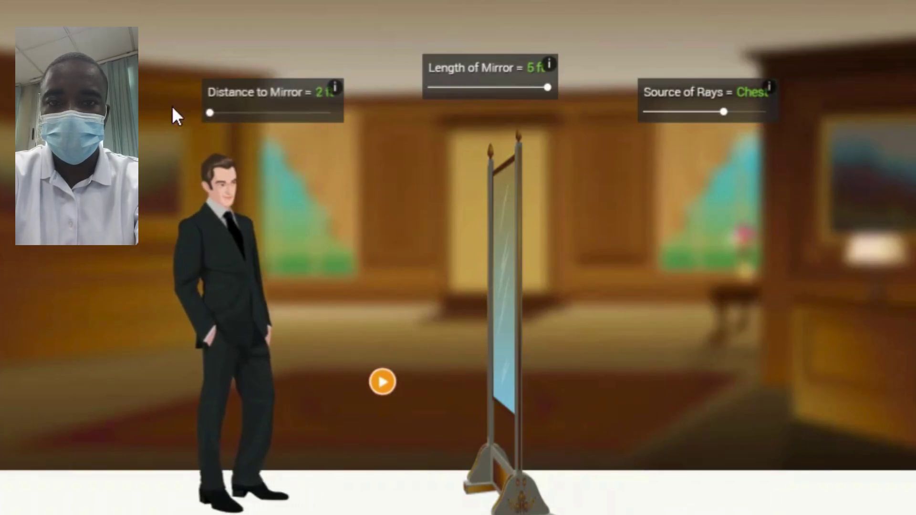
pyautogui.click(380, 384)
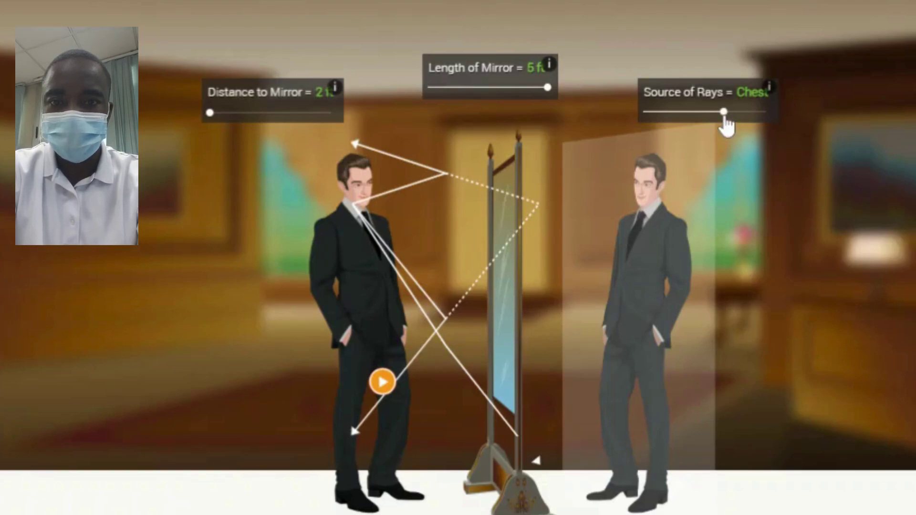
# Switch the ray source to Hand and trace it with the man at 5 ft
pyautogui.moveTo(725, 118); pyautogui.dragTo(694, 114)
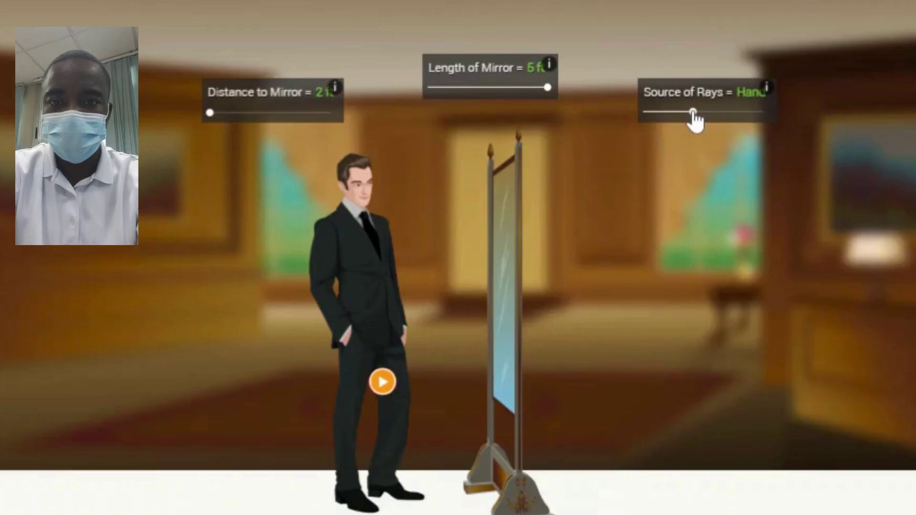
pyautogui.click(380, 394)
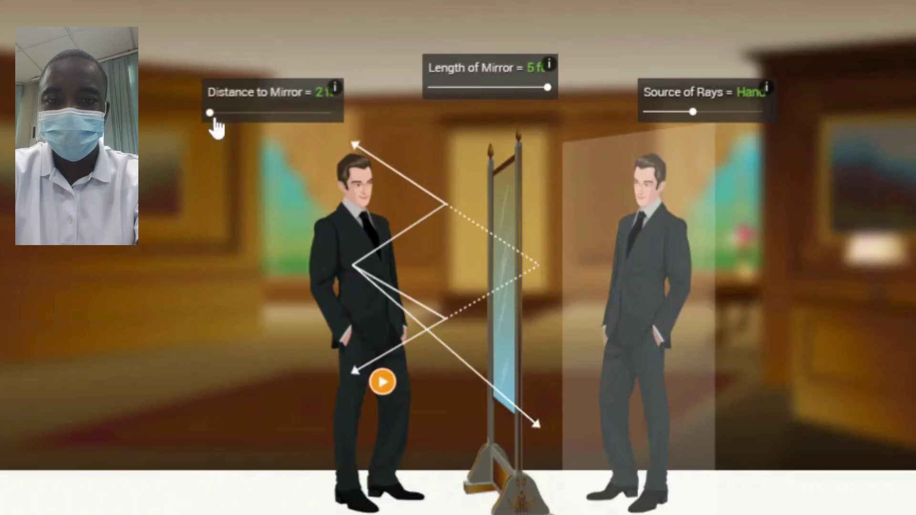
pyautogui.moveTo(214, 119); pyautogui.dragTo(323, 129)
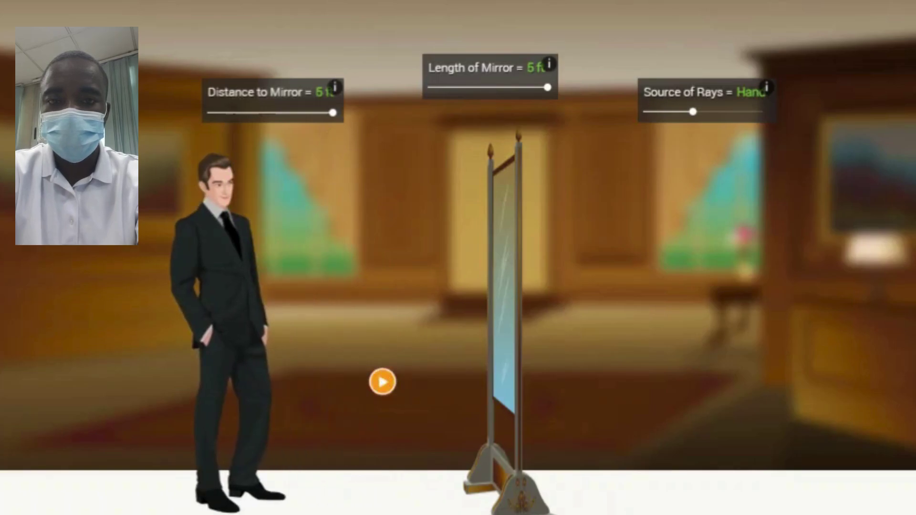
pyautogui.click(383, 383)
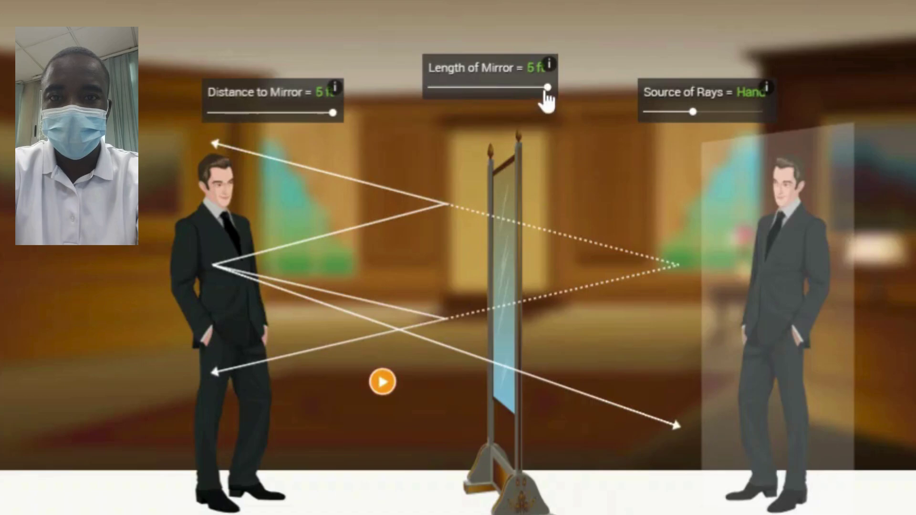
# Trace hand rays with a 2 ft mirror, then lengthen the mirror to 4 ft
pyautogui.moveTo(547, 86); pyautogui.dragTo(417, 107)
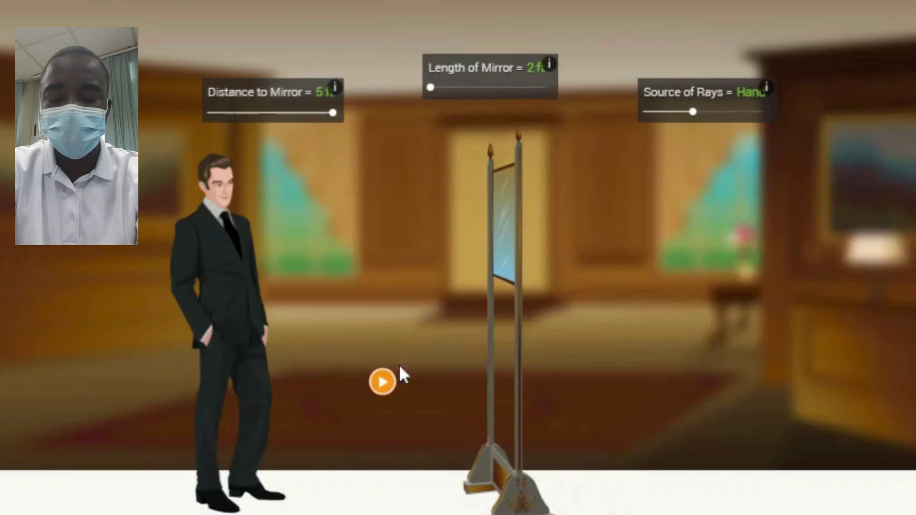
pyautogui.click(392, 380)
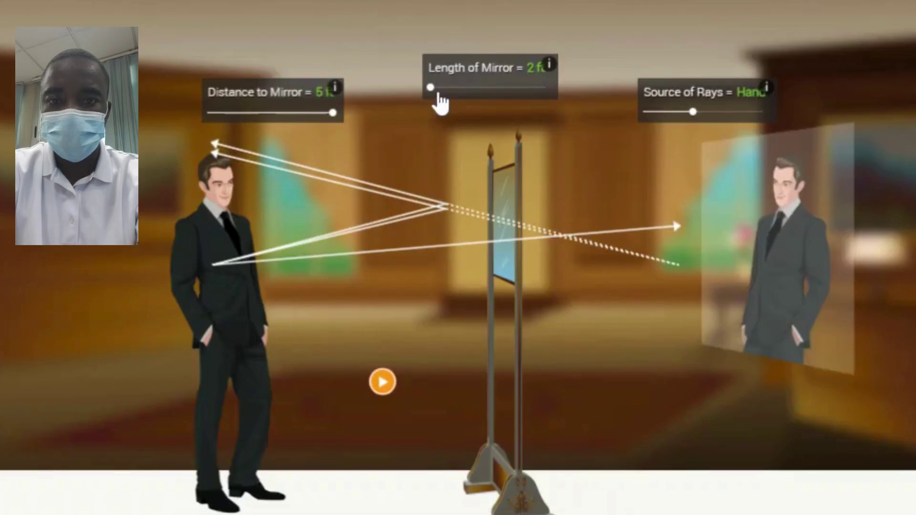
pyautogui.moveTo(440, 95); pyautogui.dragTo(499, 103)
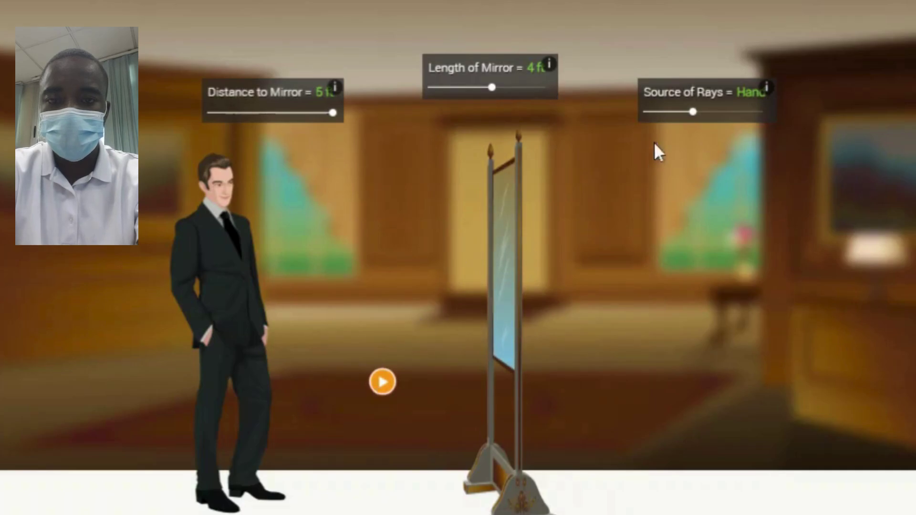
# Trace rays from the chest, then from the head, off the 4 ft mirror
pyautogui.moveTo(693, 113); pyautogui.dragTo(723, 121)
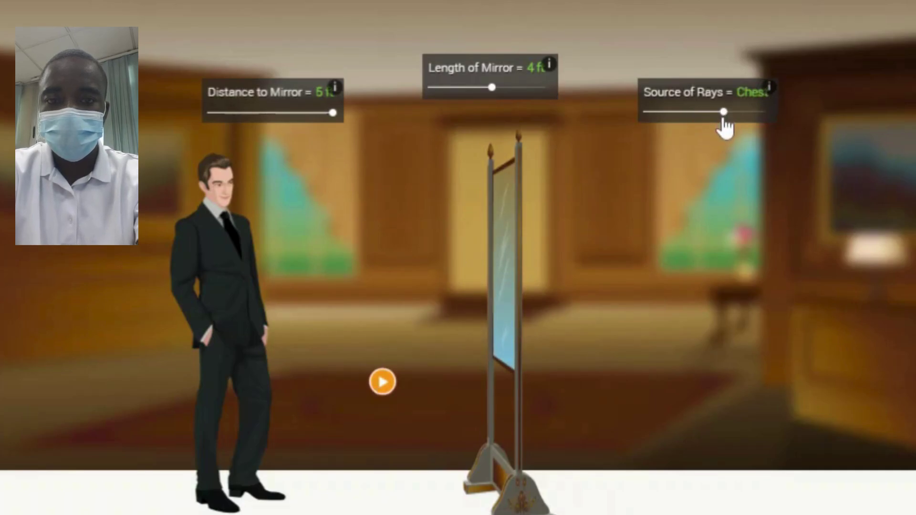
pyautogui.click(381, 388)
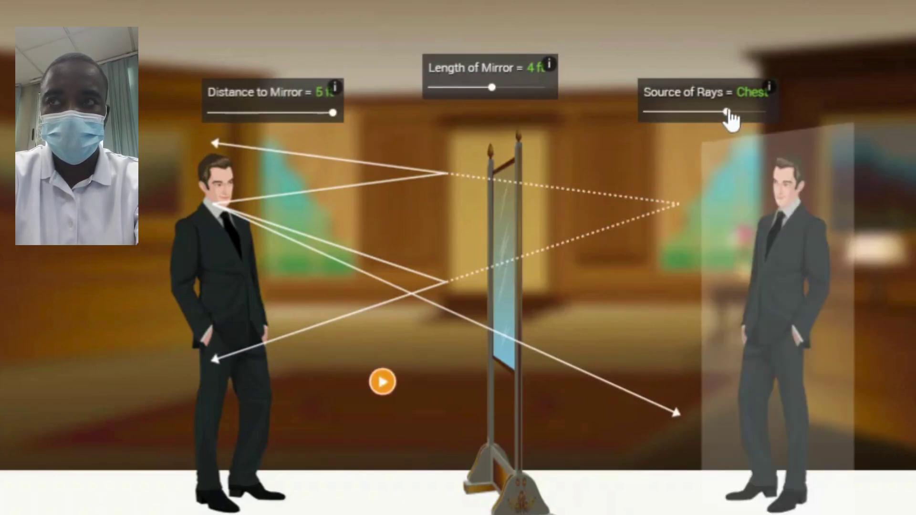
pyautogui.moveTo(727, 113); pyautogui.dragTo(754, 112)
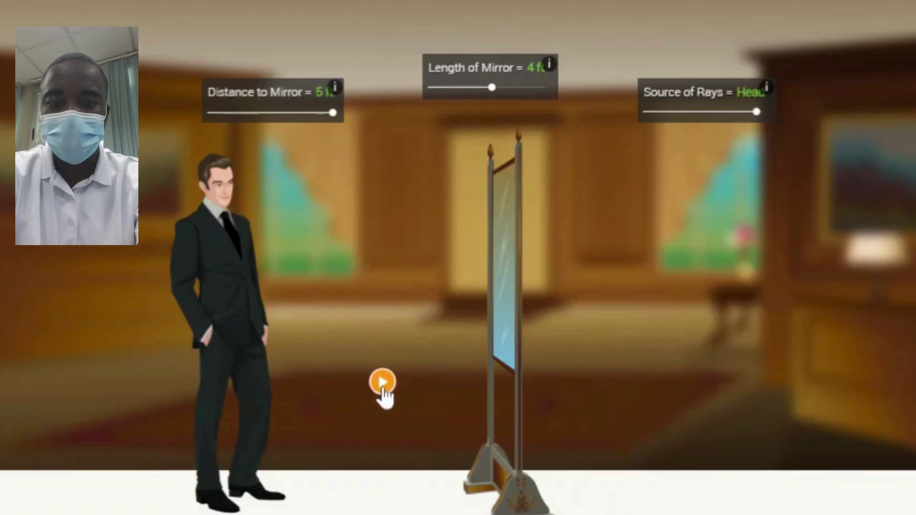
pyautogui.click(383, 384)
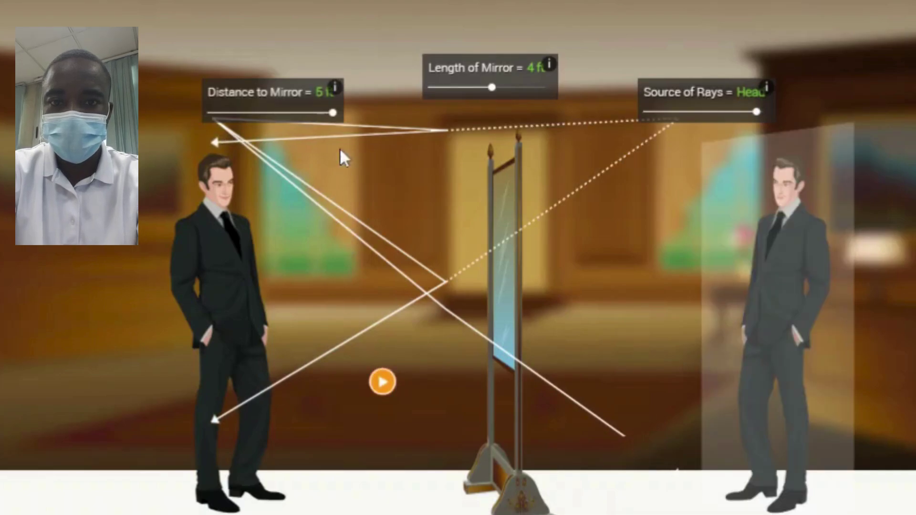
# Trace head rays at 4 ft, then with a 5 ft mirror and the man at 3 ft
pyautogui.moveTo(334, 113); pyautogui.dragTo(276, 115)
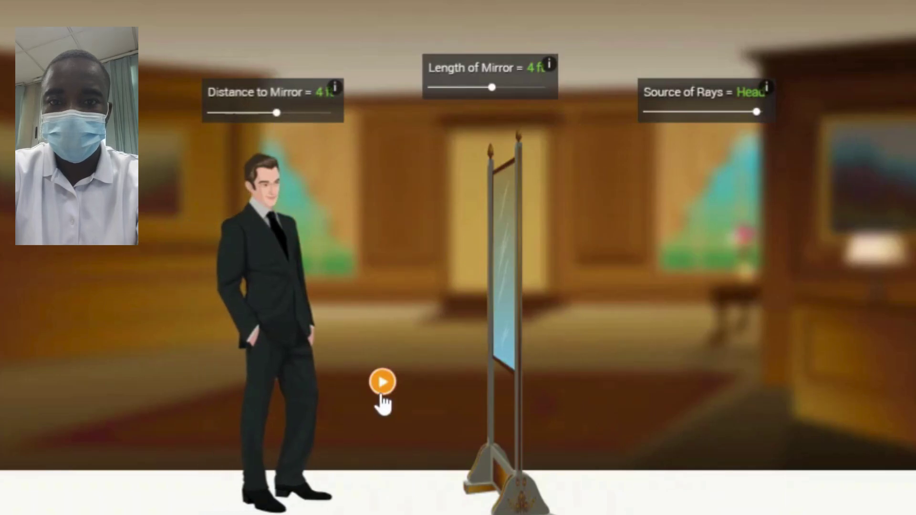
pyautogui.click(382, 397)
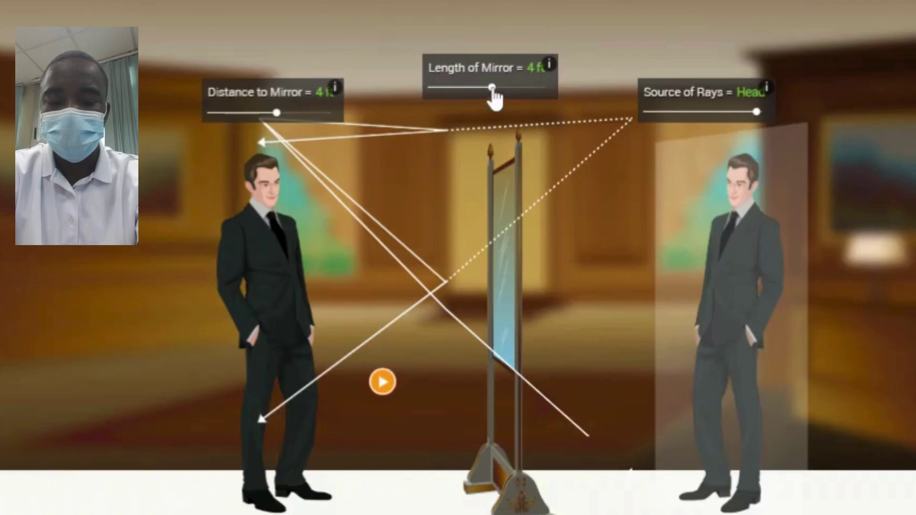
pyautogui.moveTo(492, 89); pyautogui.dragTo(575, 100)
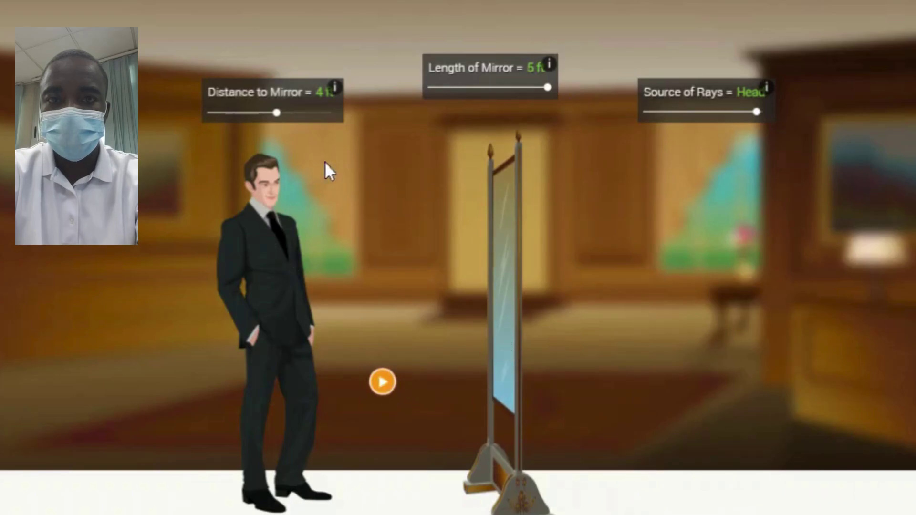
pyautogui.moveTo(275, 115); pyautogui.dragTo(232, 115)
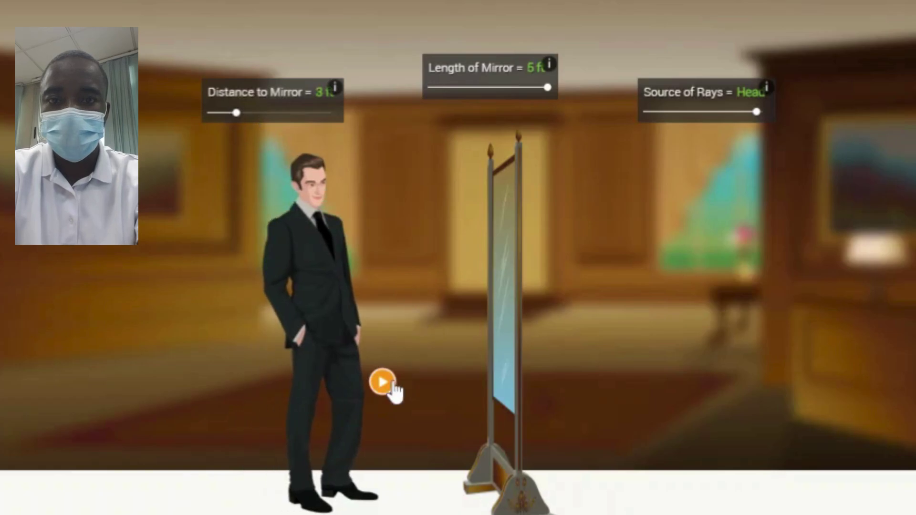
pyautogui.click(384, 382)
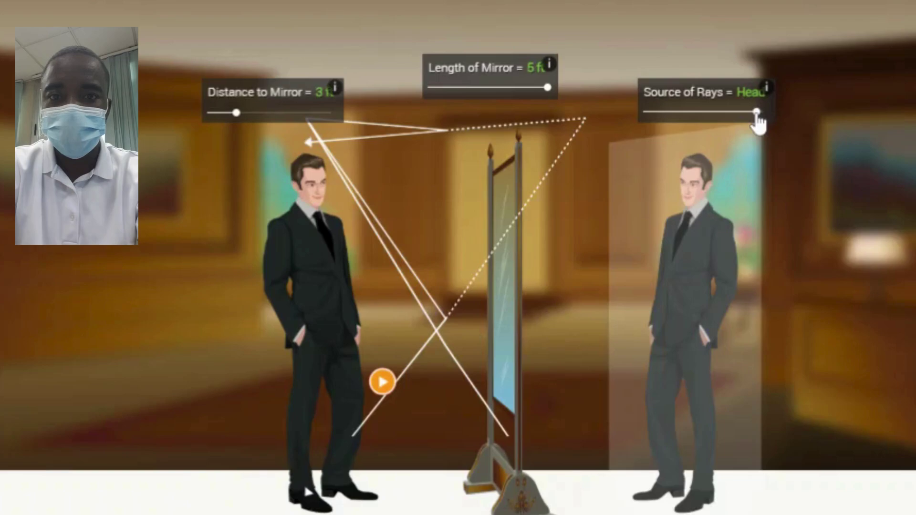
# Trace rays from the shoes, then move the man to 5 ft and shorten the mirror to 3 ft
pyautogui.moveTo(758, 112); pyautogui.dragTo(614, 129)
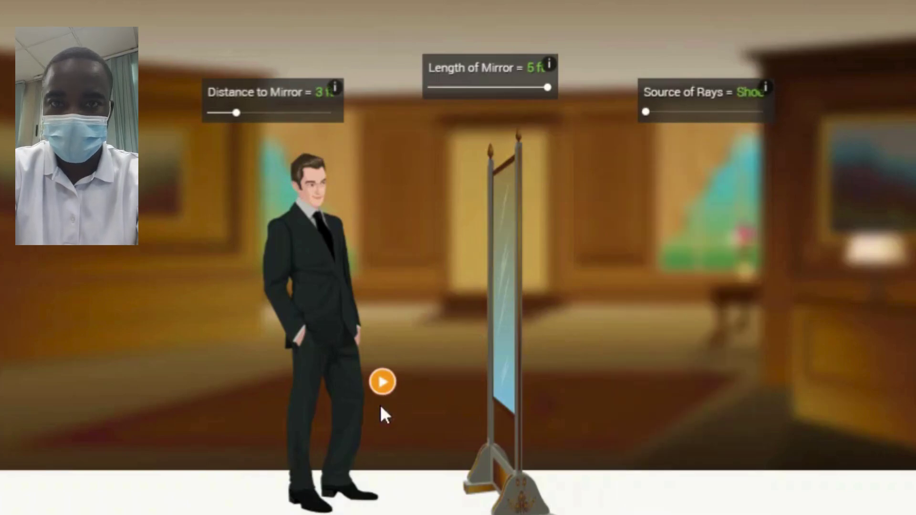
pyautogui.click(382, 383)
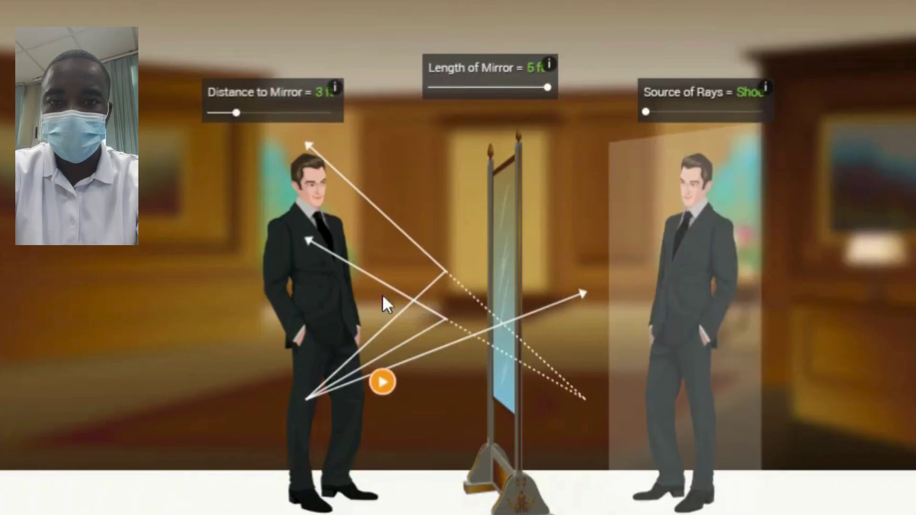
pyautogui.moveTo(234, 125); pyautogui.dragTo(331, 135)
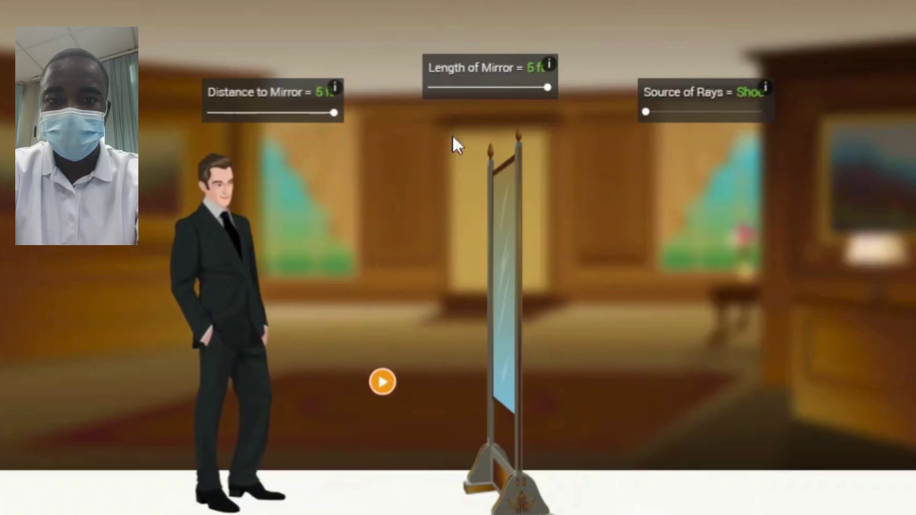
pyautogui.moveTo(549, 87); pyautogui.dragTo(479, 88)
# Trace rays from the hand, then lengthen the mirror back to 5 ft
pyautogui.moveTo(657, 119); pyautogui.dragTo(708, 120)
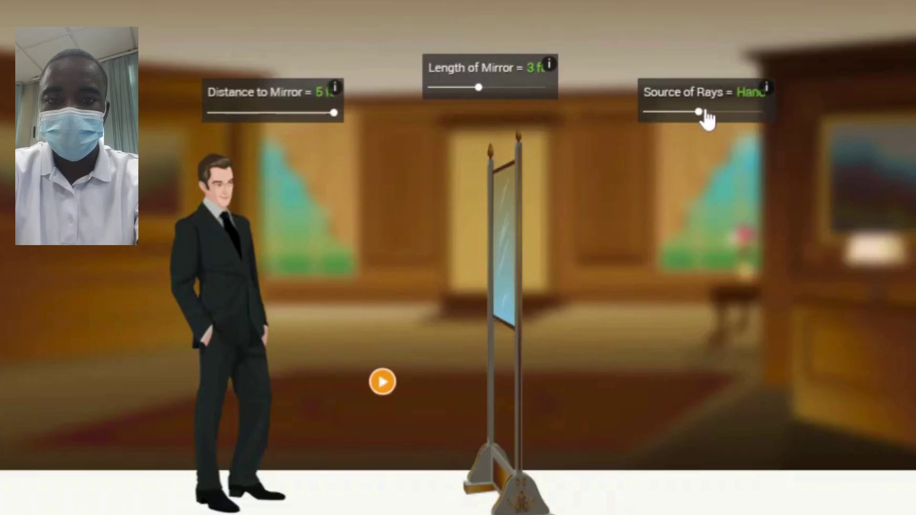
pyautogui.click(383, 382)
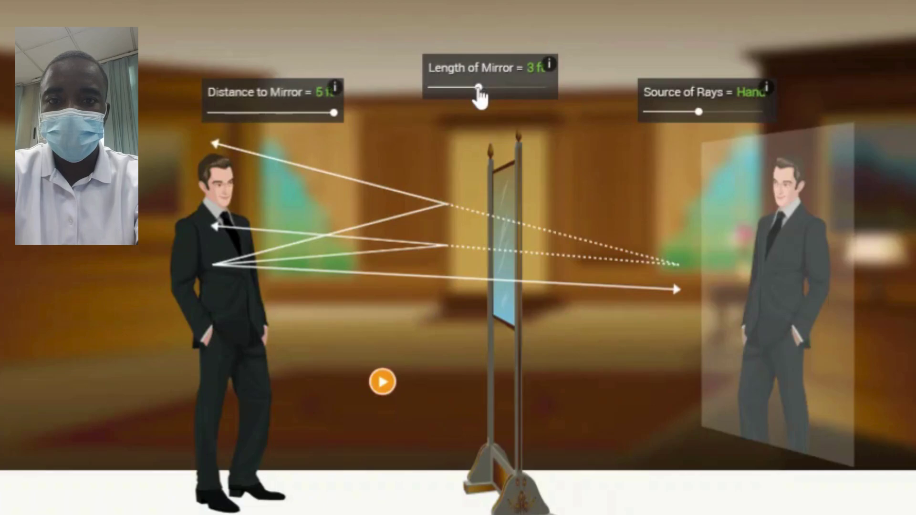
pyautogui.moveTo(477, 89); pyautogui.dragTo(540, 89)
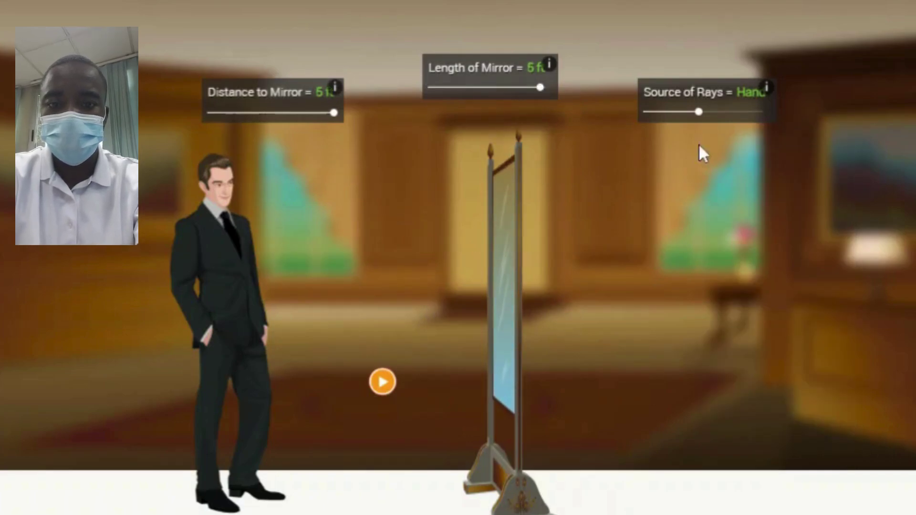
# Trace head rays at 5 ft, then with the man moved to 2 ft from the 5 ft mirror
pyautogui.moveTo(700, 114); pyautogui.dragTo(754, 114)
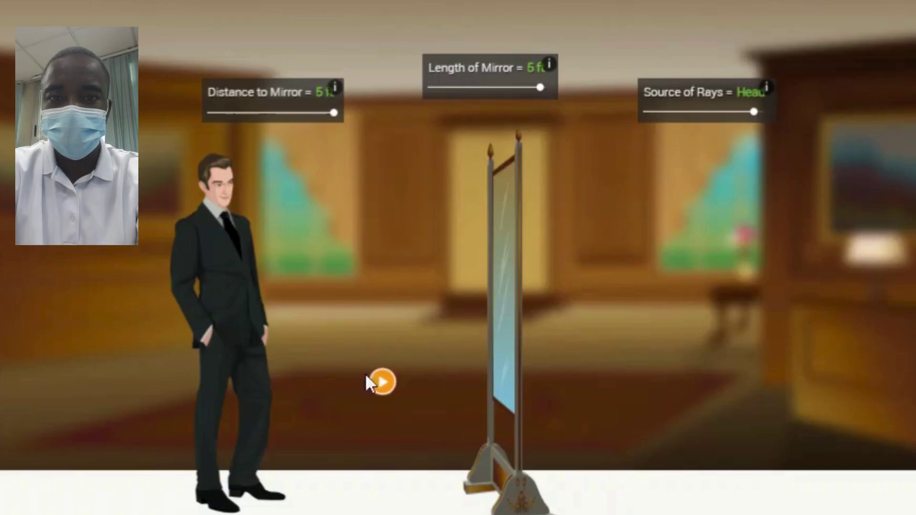
pyautogui.click(384, 384)
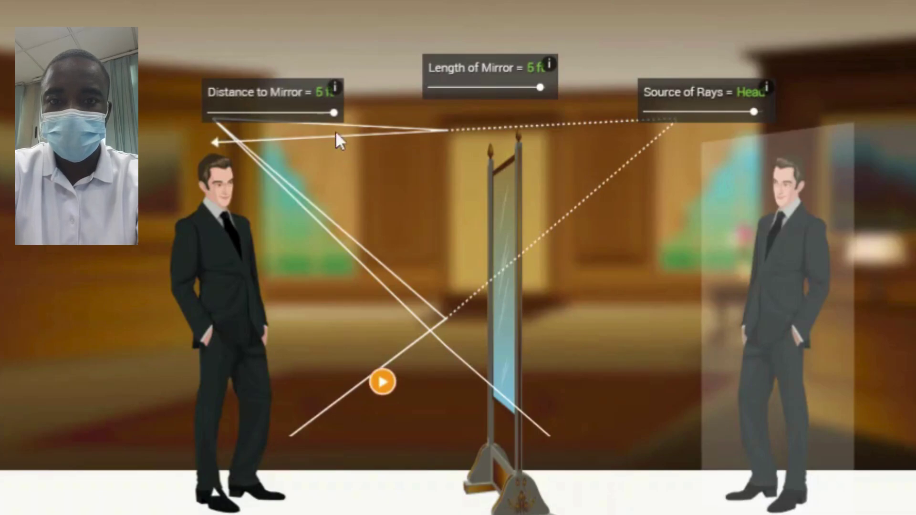
pyautogui.moveTo(334, 114); pyautogui.dragTo(210, 115)
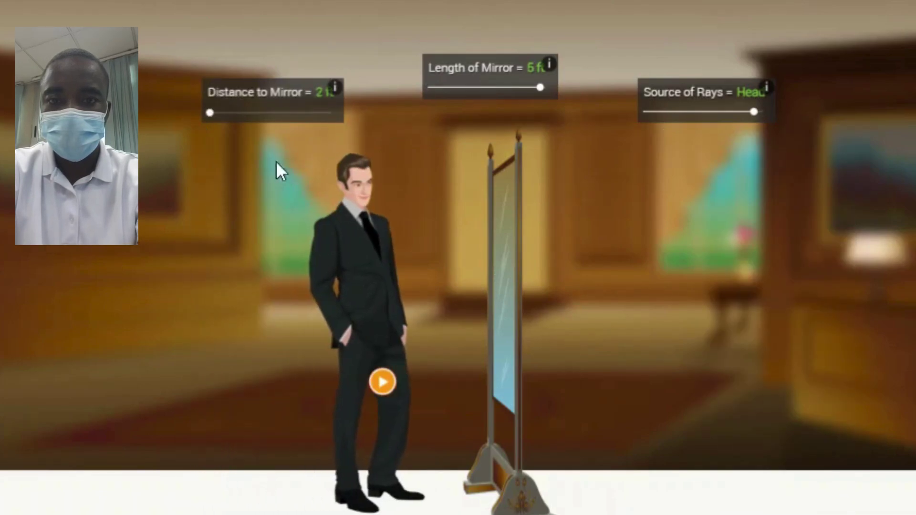
pyautogui.click(384, 387)
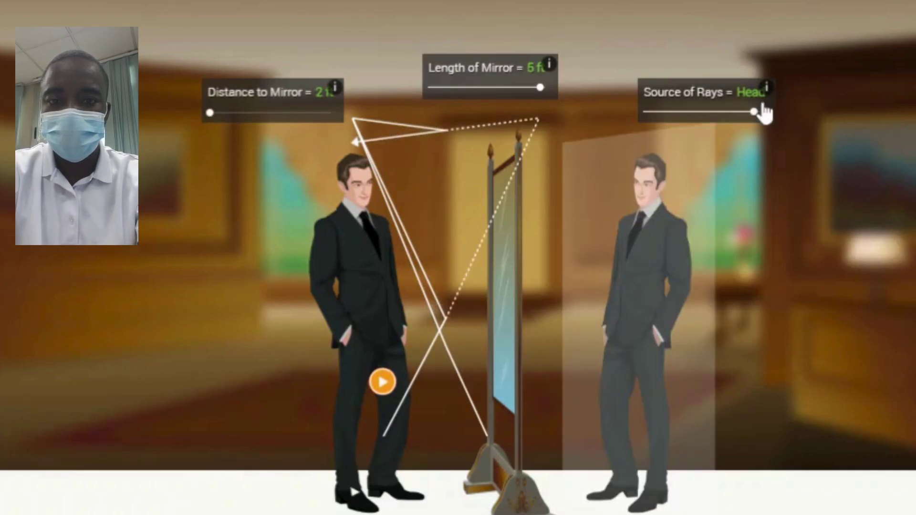
# Trace knee rays at 2 ft with the 5 ft mirror, then with a 2 ft mirror
pyautogui.moveTo(761, 111); pyautogui.dragTo(699, 114)
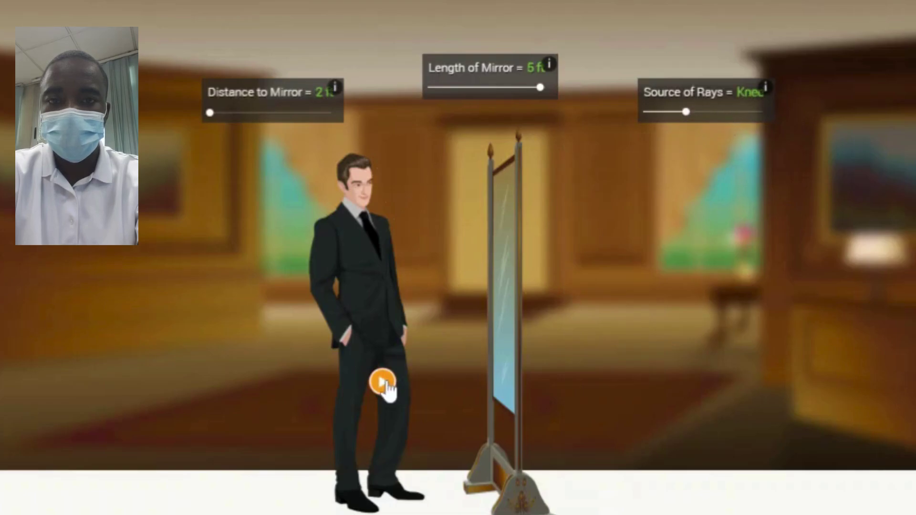
pyautogui.click(385, 385)
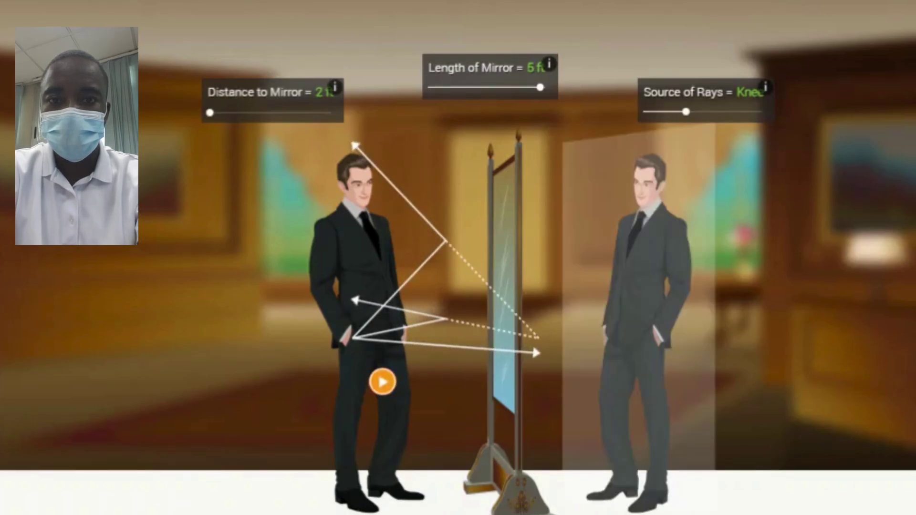
pyautogui.moveTo(684, 116); pyautogui.dragTo(666, 118)
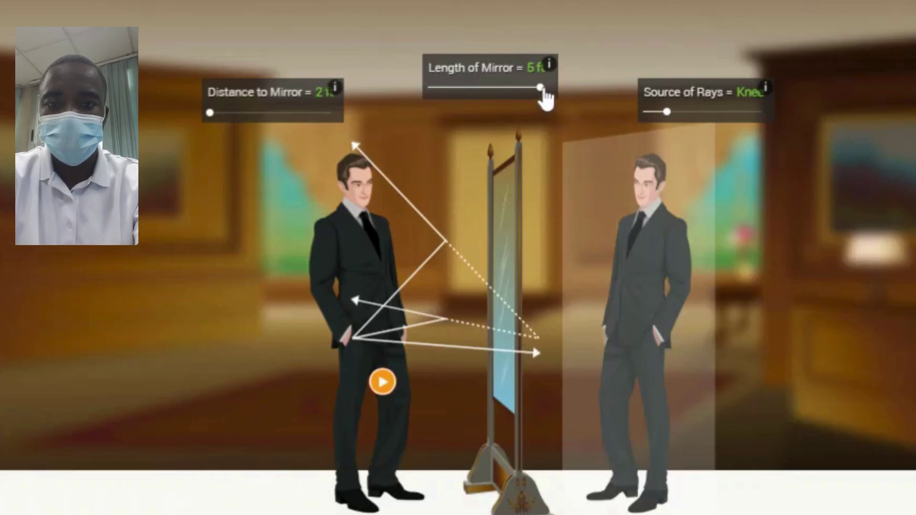
pyautogui.moveTo(538, 92); pyautogui.dragTo(444, 92)
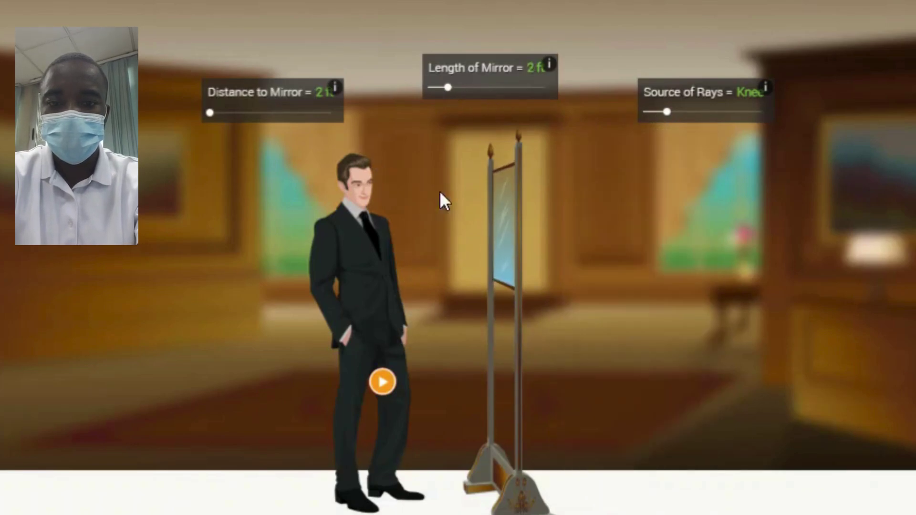
pyautogui.click(383, 384)
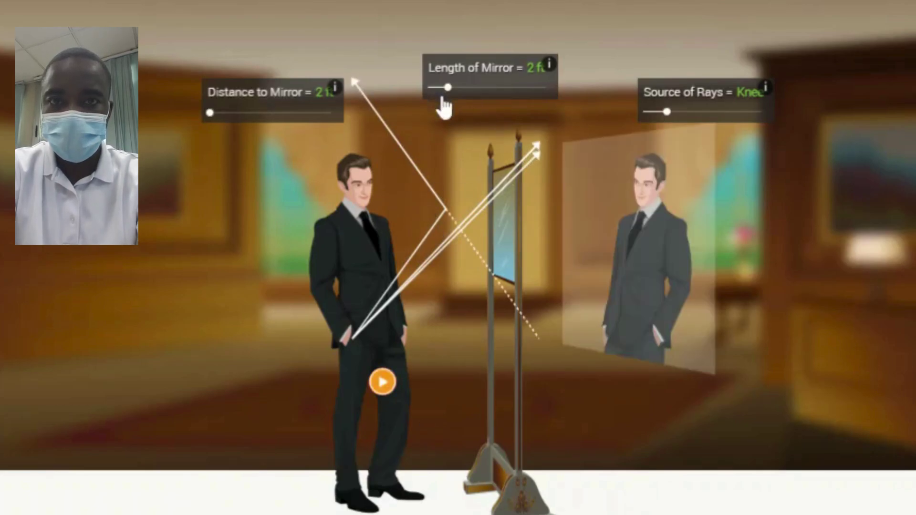
# Restore the 5 ft mirror, move the man to 4 ft, and trace knee rays
pyautogui.moveTo(446, 88); pyautogui.dragTo(578, 85)
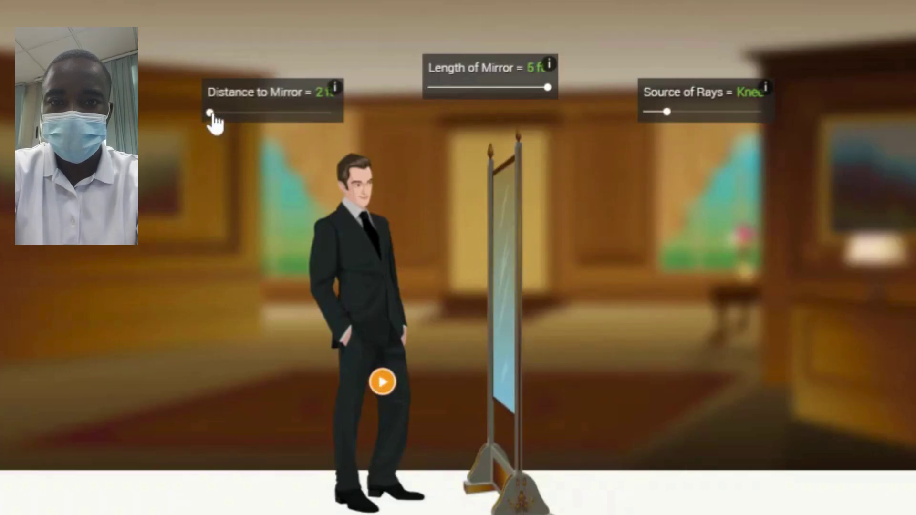
pyautogui.moveTo(212, 114); pyautogui.dragTo(288, 113)
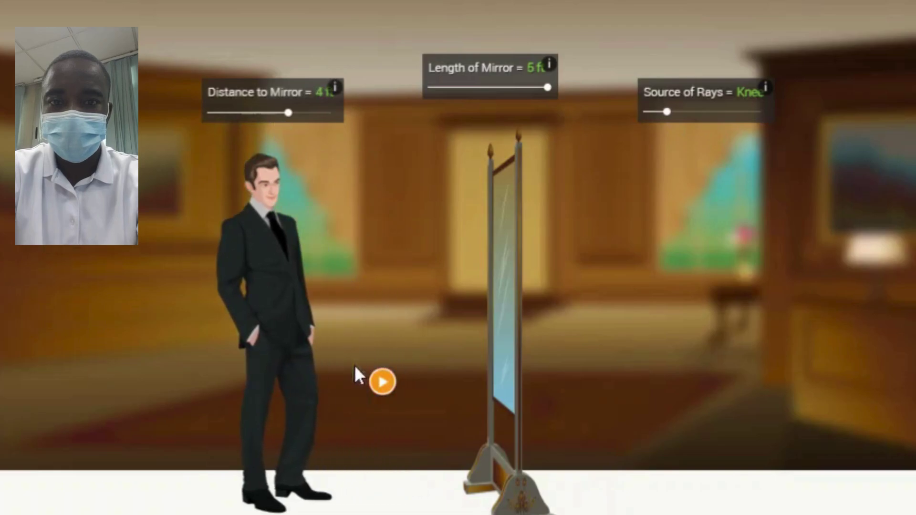
pyautogui.click(390, 385)
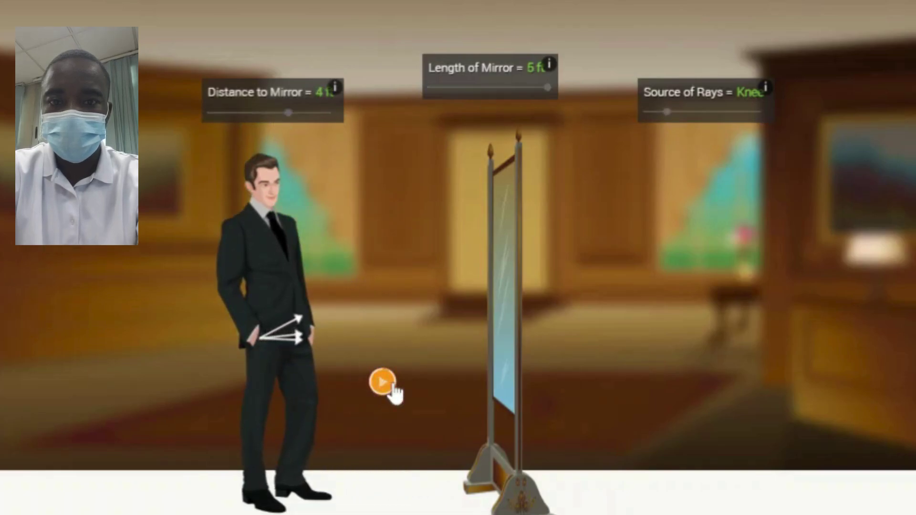